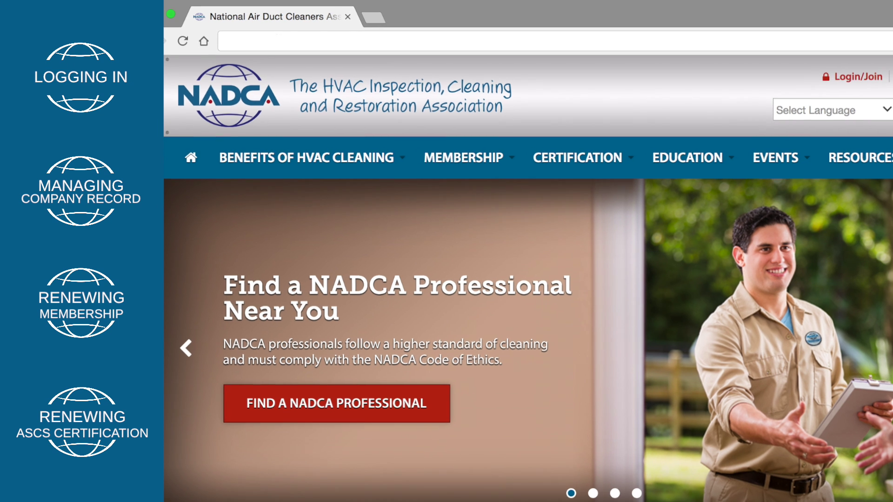
type("www.nadca.com")
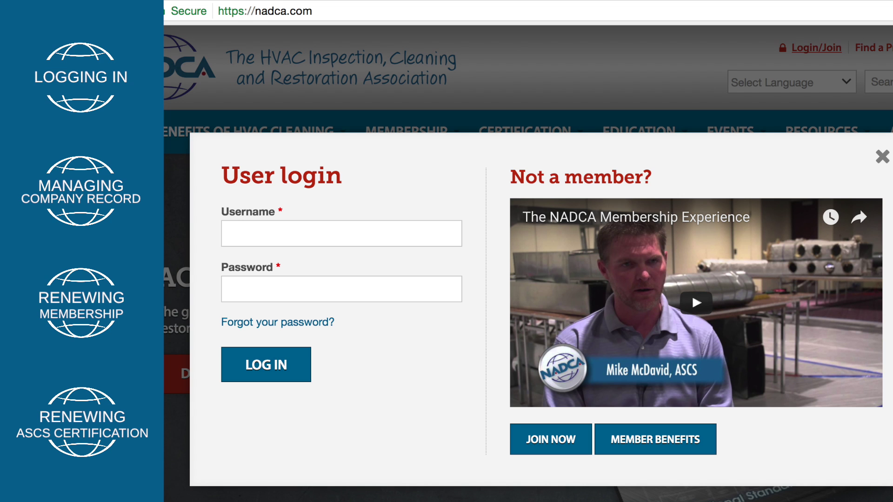
type("atest")
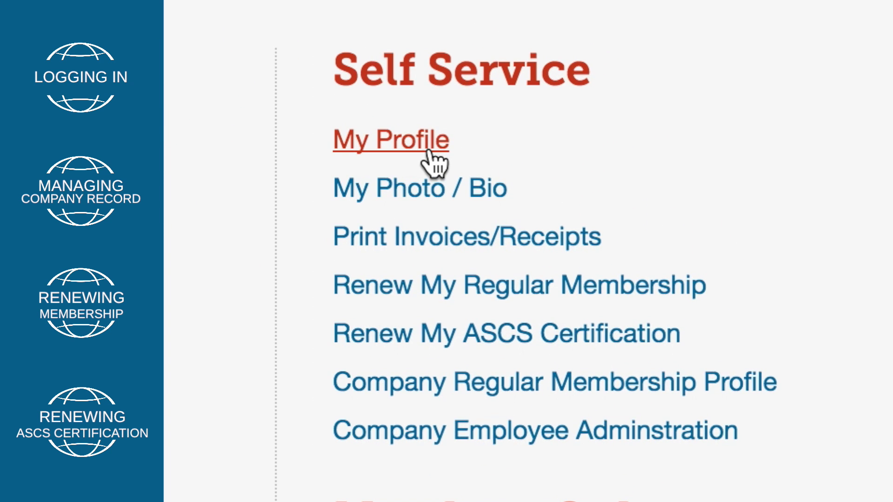
Step: Open My Profile, edit the contact information section and save it
left_click(432, 160)
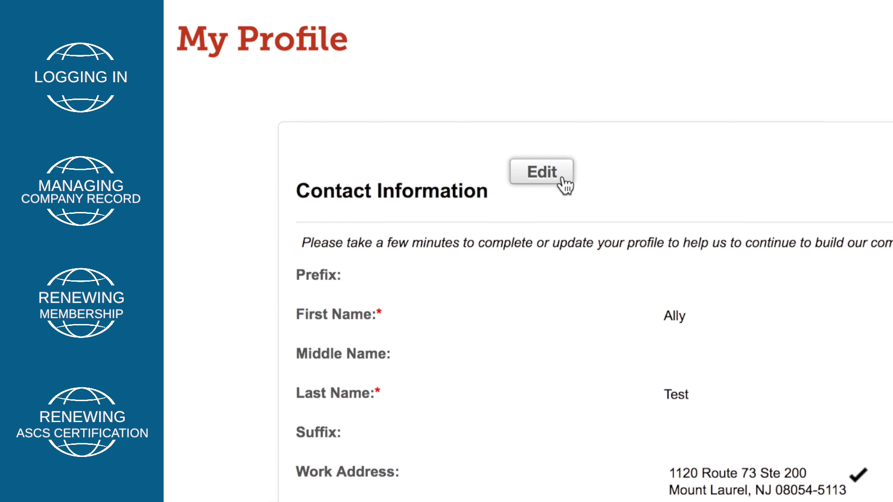
left_click(562, 179)
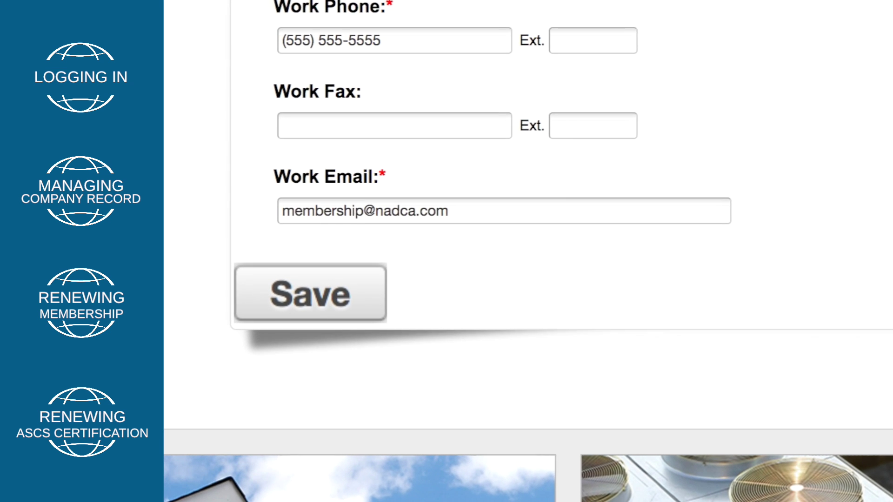
left_click(310, 294)
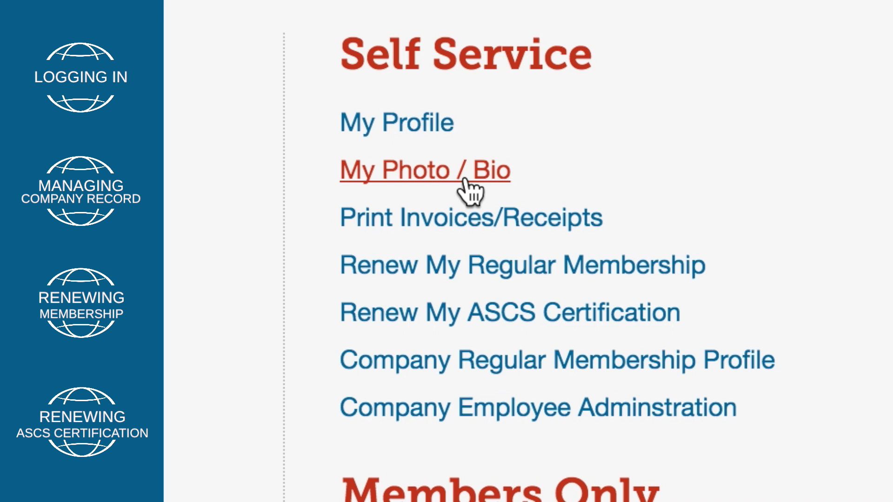
Step: Open the My Photo / Bio page from Self Service
left_click(464, 180)
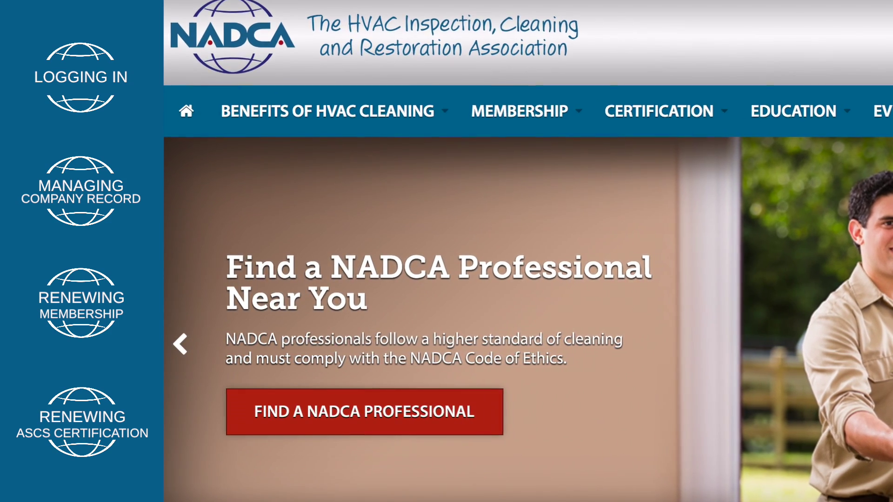
left_click(670, 332)
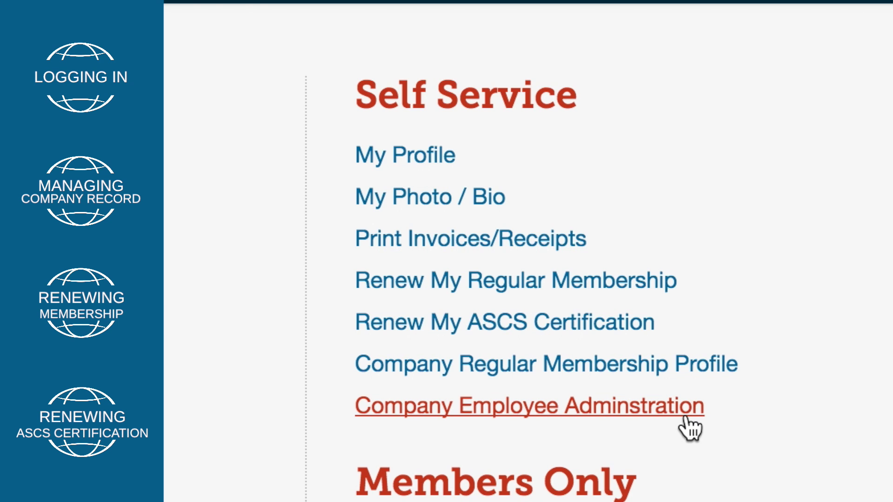
Step: In Company Employee Administration, set the second listed employee's end date of employment to 2/19/2017 and save the record
left_click(685, 419)
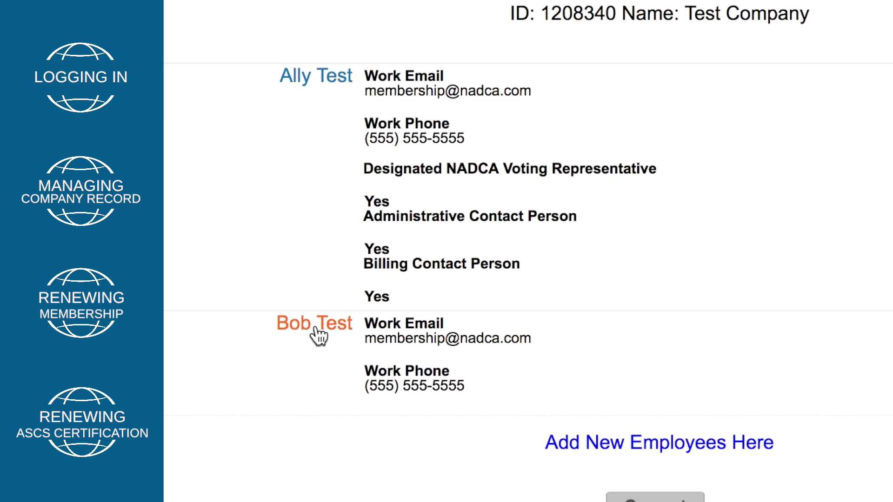
left_click(321, 322)
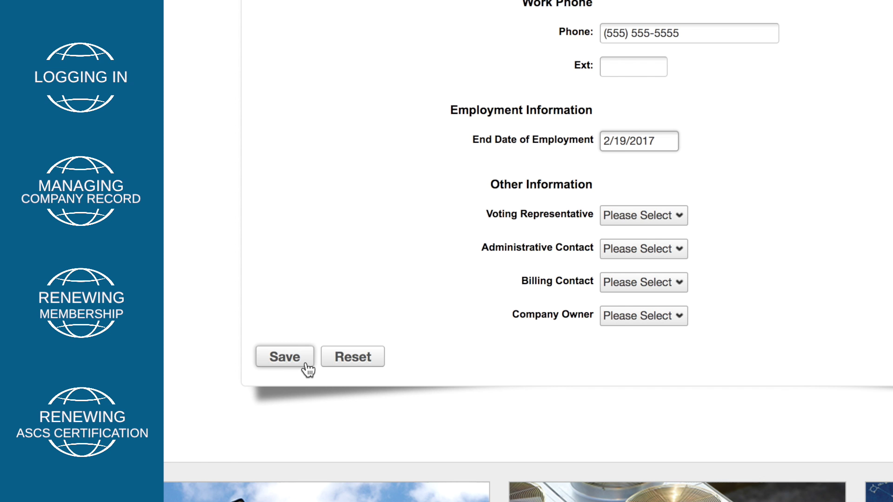
left_click(285, 357)
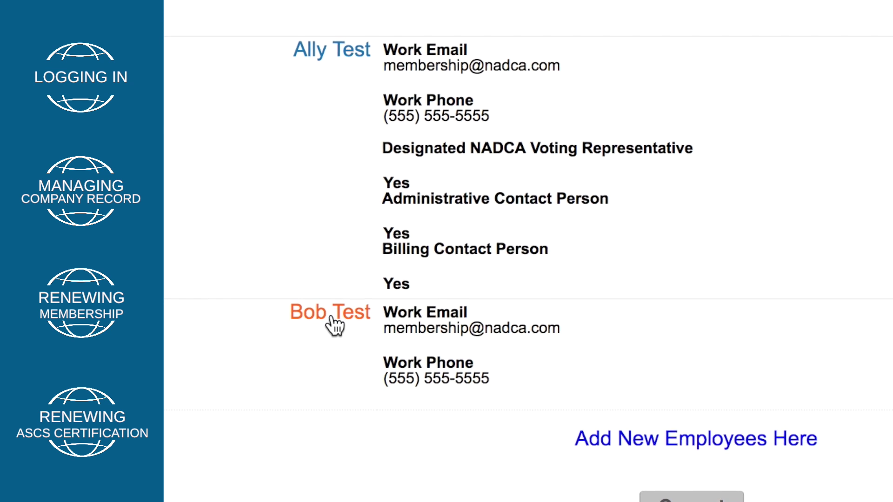
Step: Open the second listed employee's record and show the Voting Representative choices
left_click(334, 325)
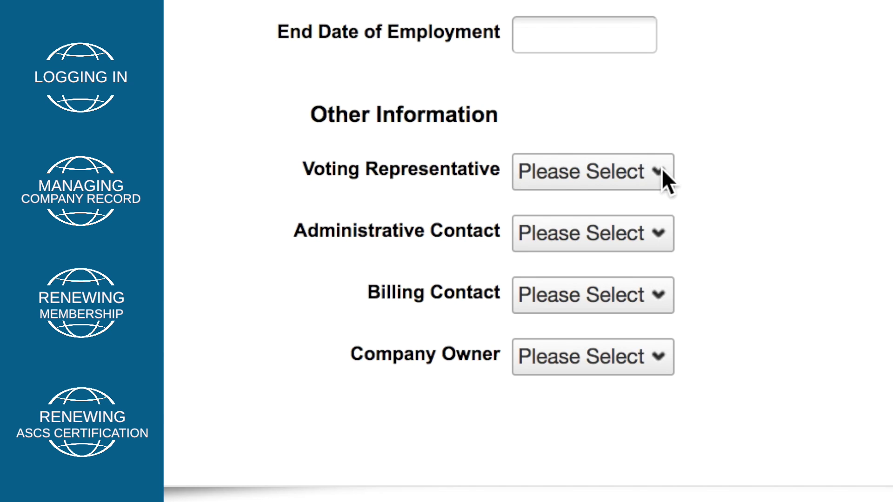
left_click(661, 177)
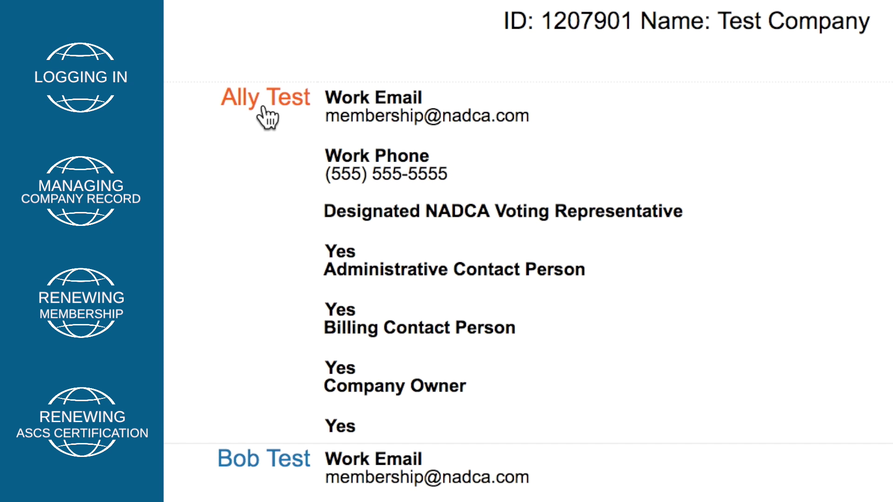
Step: Choose Yes for Voting Representative in the first listed employee's record and save the record
left_click(264, 108)
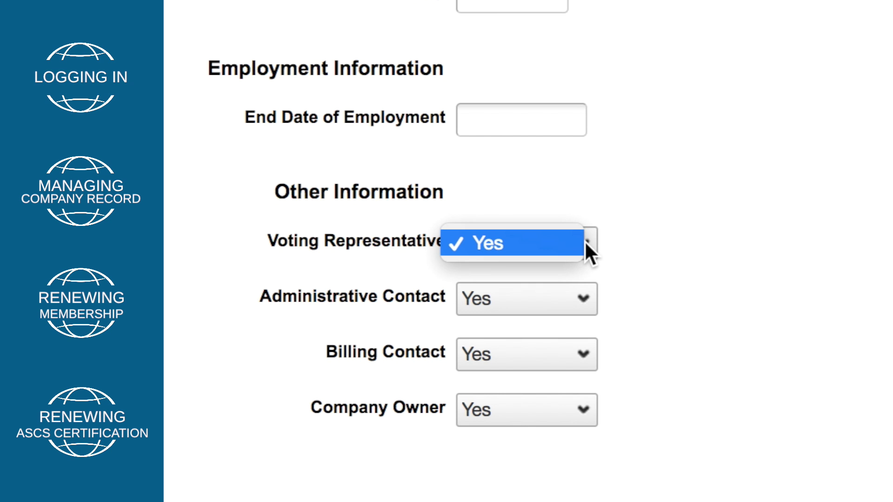
left_click(584, 242)
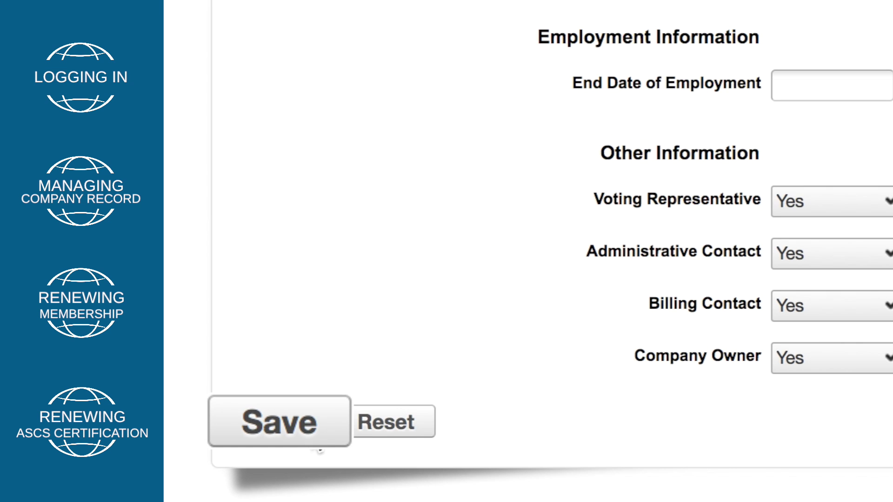
left_click(313, 424)
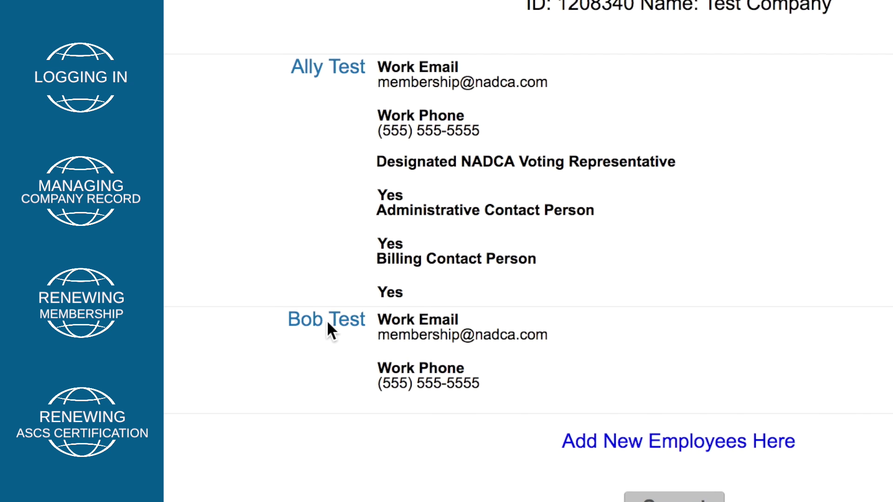
Step: Assign the second listed employee as Voting Representative by choosing Yes, and save the record
left_click(333, 326)
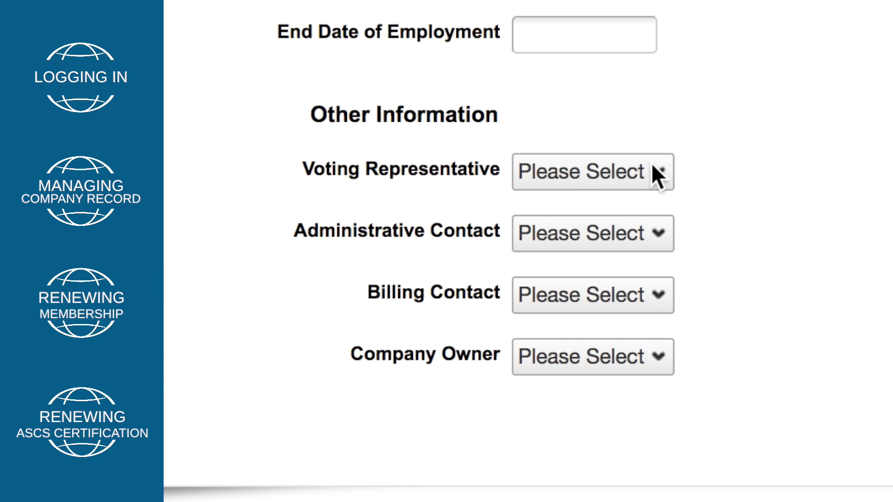
left_click(661, 169)
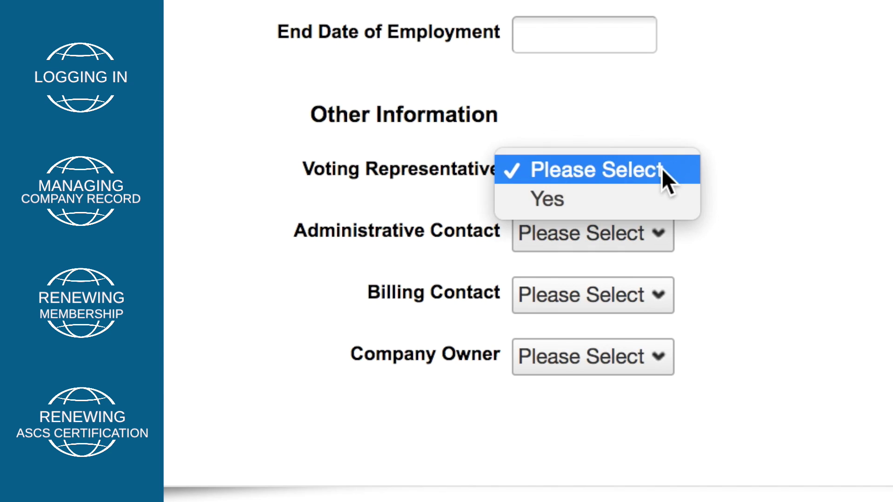
left_click(665, 205)
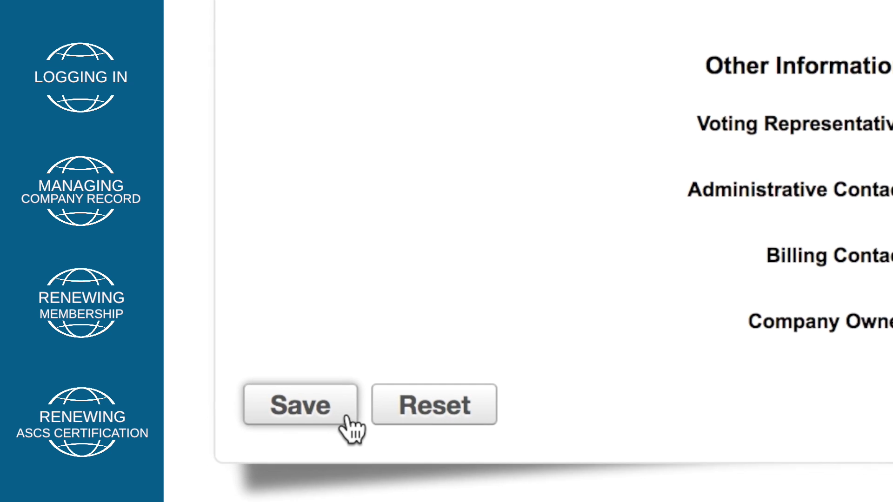
left_click(348, 419)
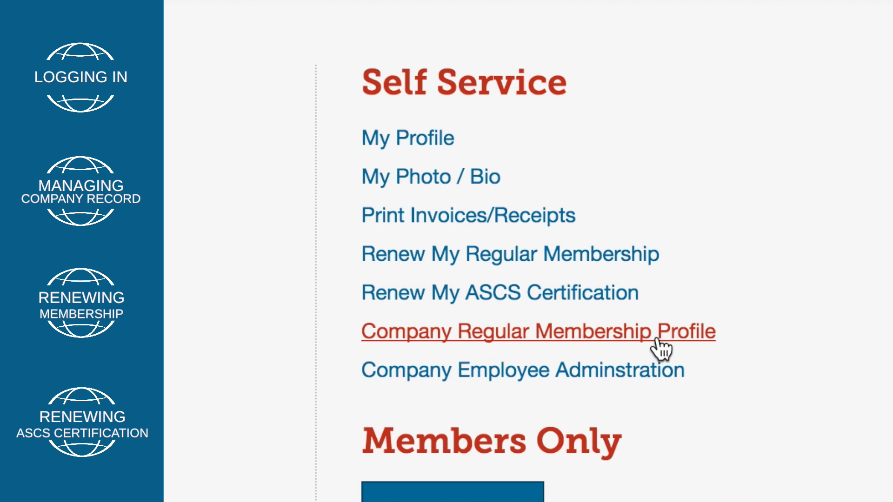
Step: Open the Company Regular Membership Profile and start editing the Regular Member Demographics section
left_click(659, 346)
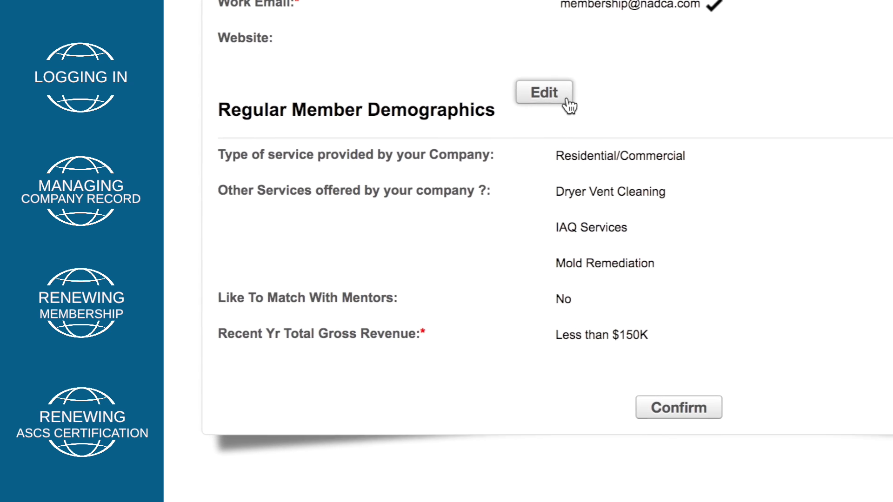
left_click(579, 92)
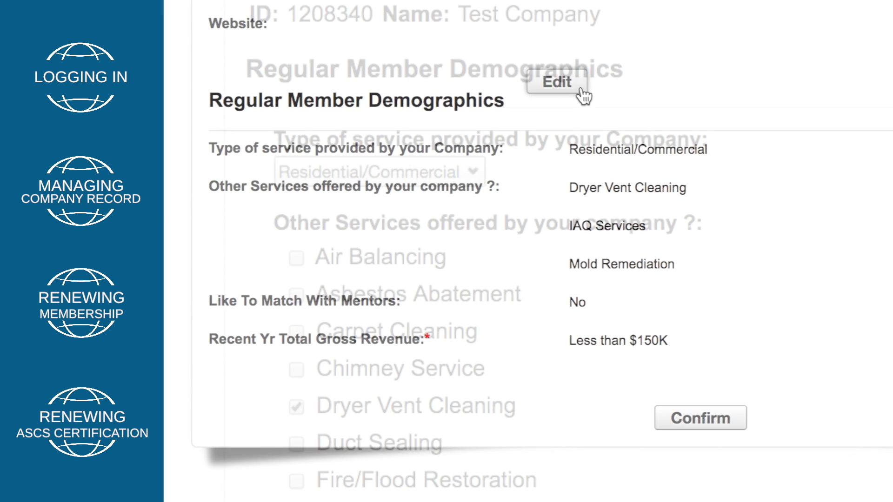
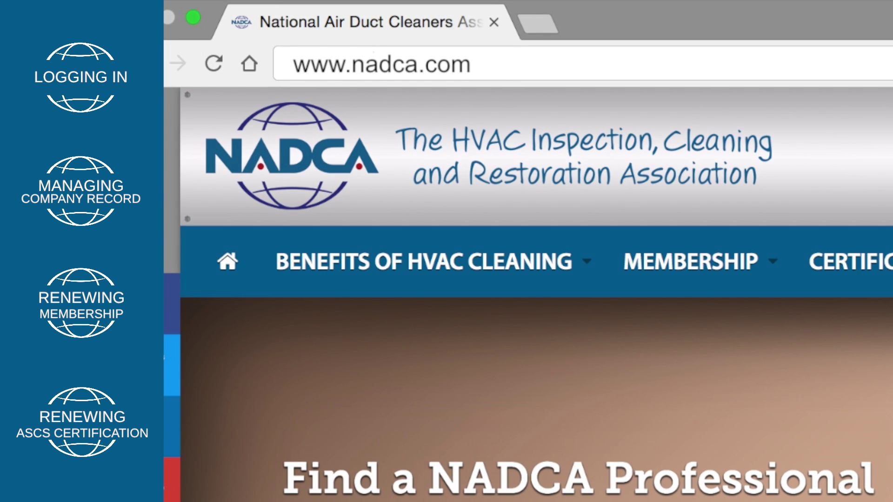
key("Return")
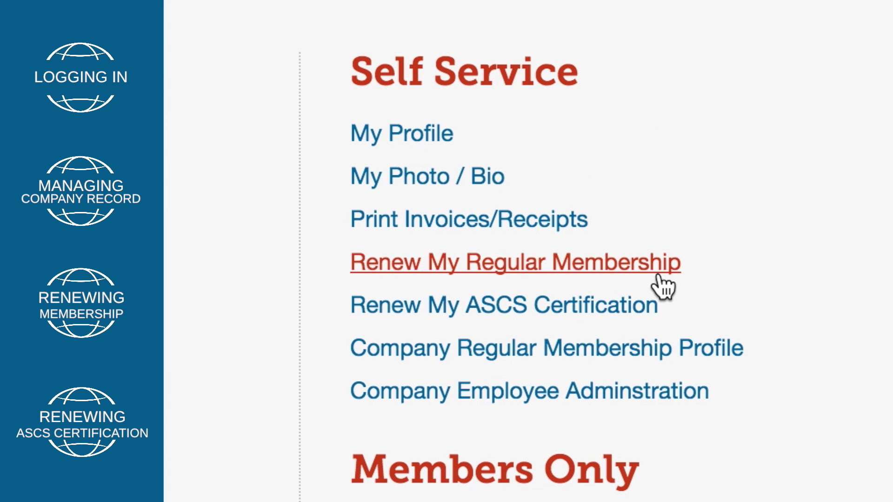
left_click(658, 277)
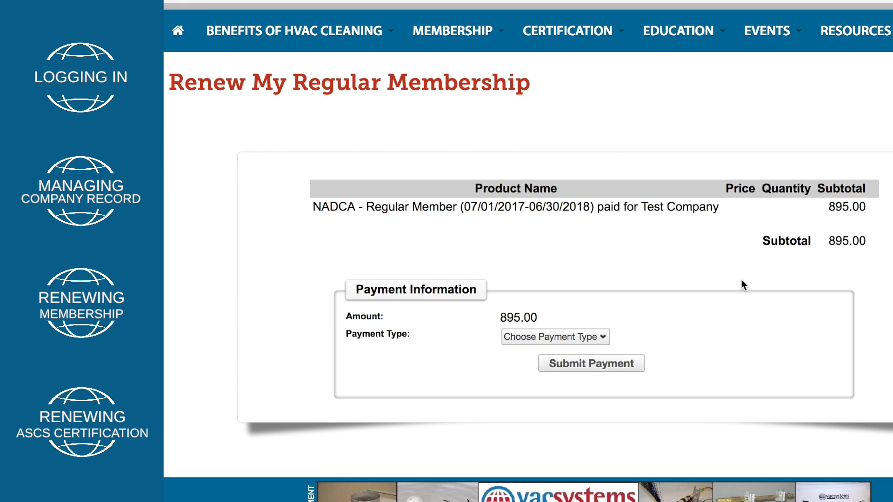
Step: Choose Amex as the payment type for the regular membership renewal and enter the card number and security code
left_click(604, 336)
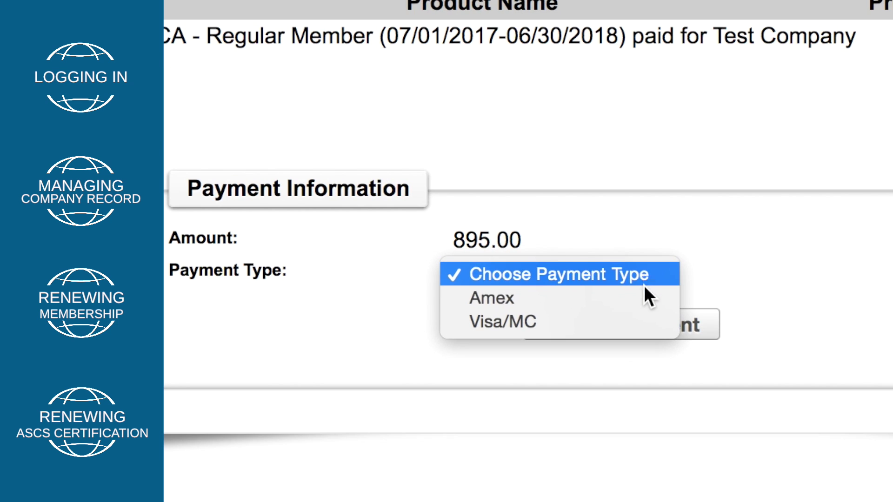
left_click(644, 300)
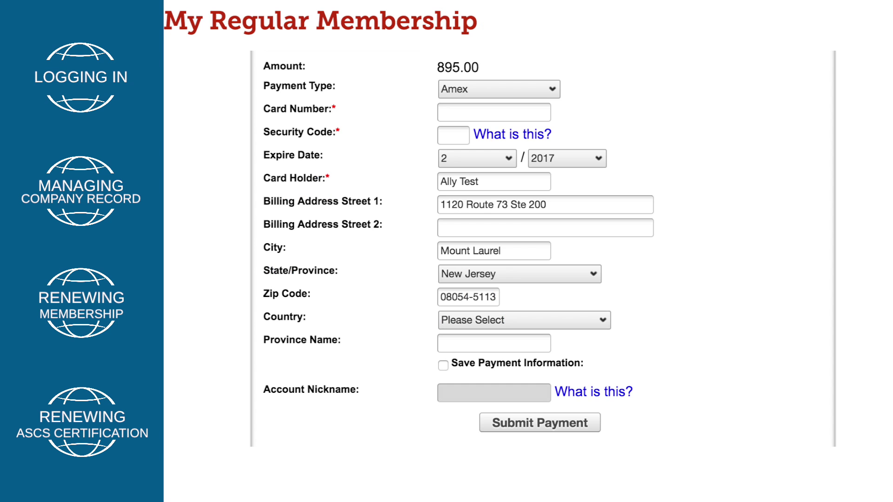
type("123456789012345")
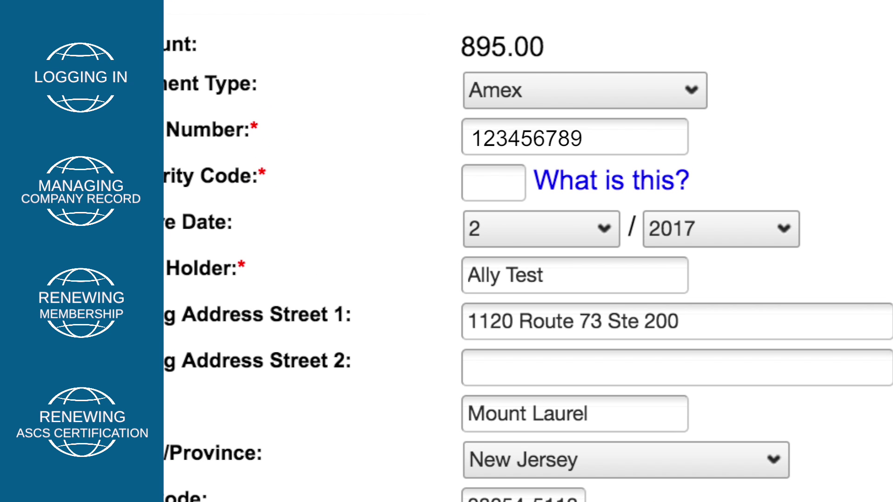
key("Tab")
type("123")
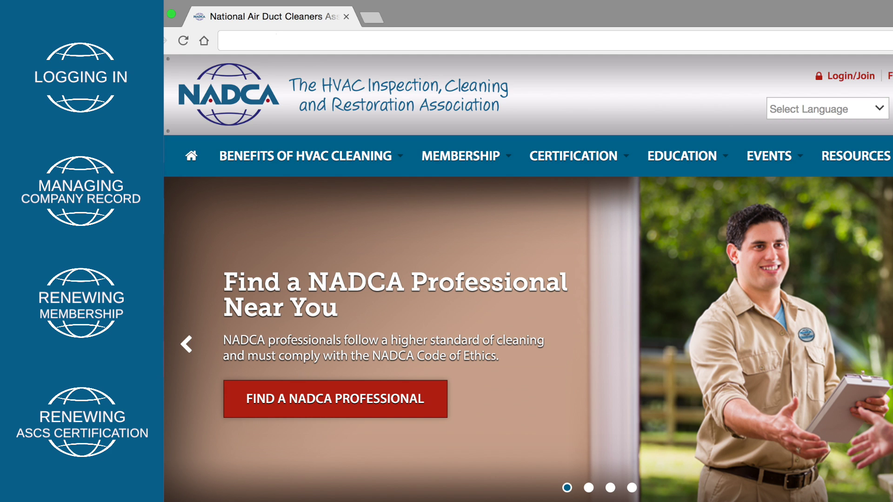
type("www.nadca.com")
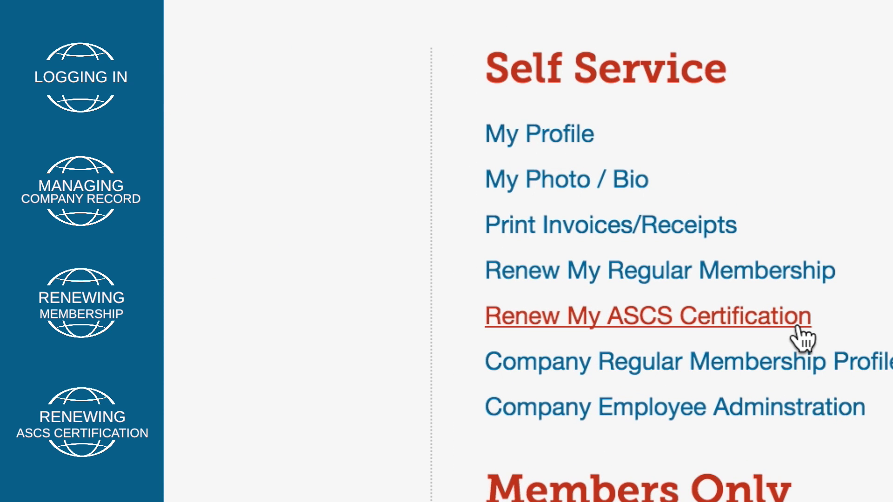
left_click(796, 328)
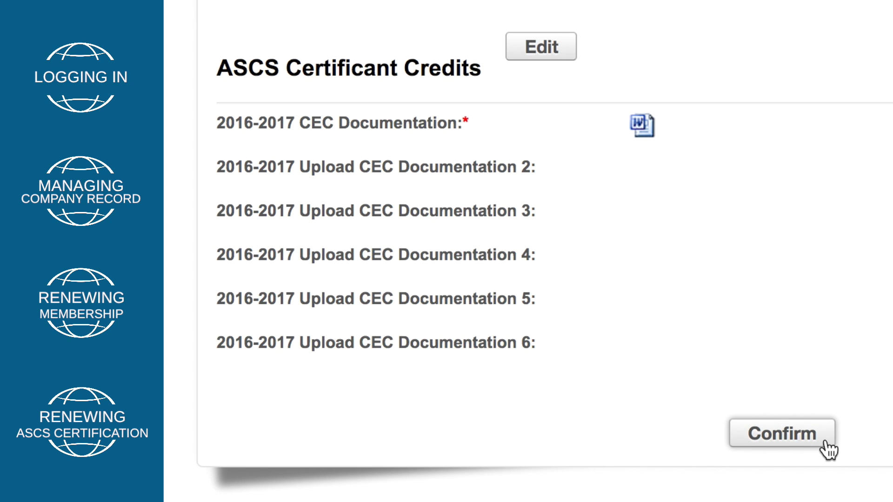
left_click(828, 450)
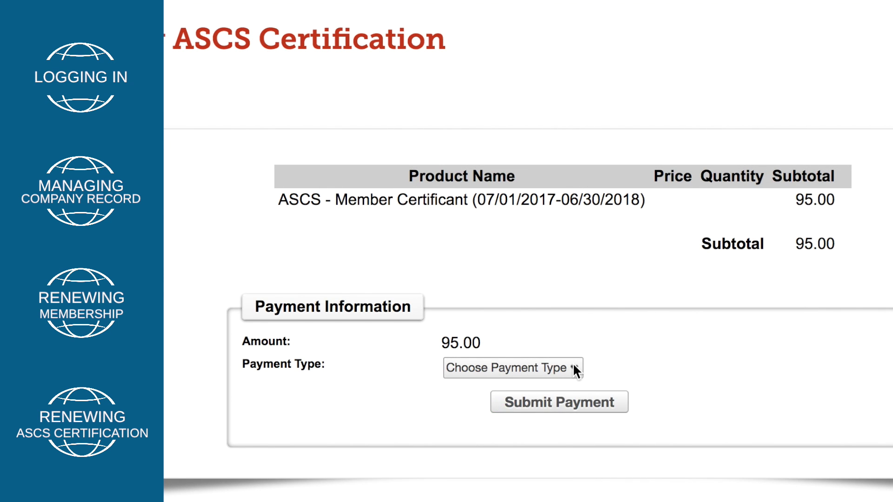
Step: Choose Amex as the payment type for the ASCS certification renewal and enter the card number and security code
left_click(574, 367)
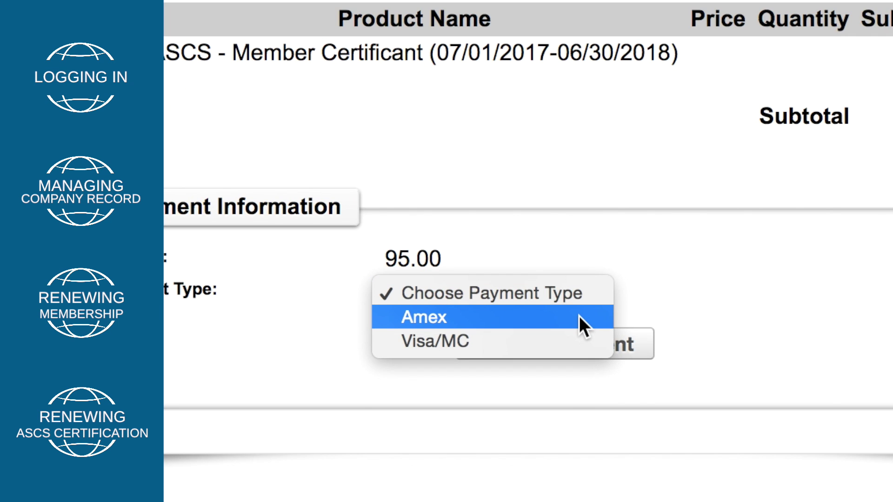
left_click(579, 316)
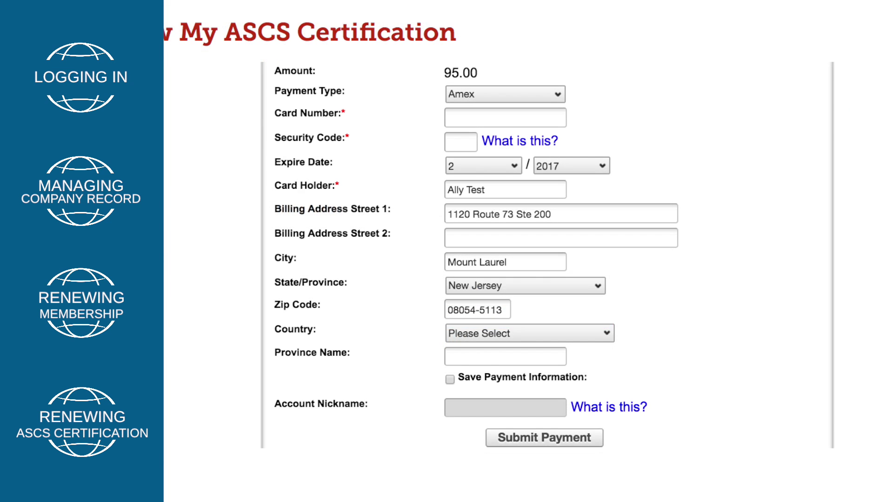
type("123456789012345")
key("Tab")
type("12")
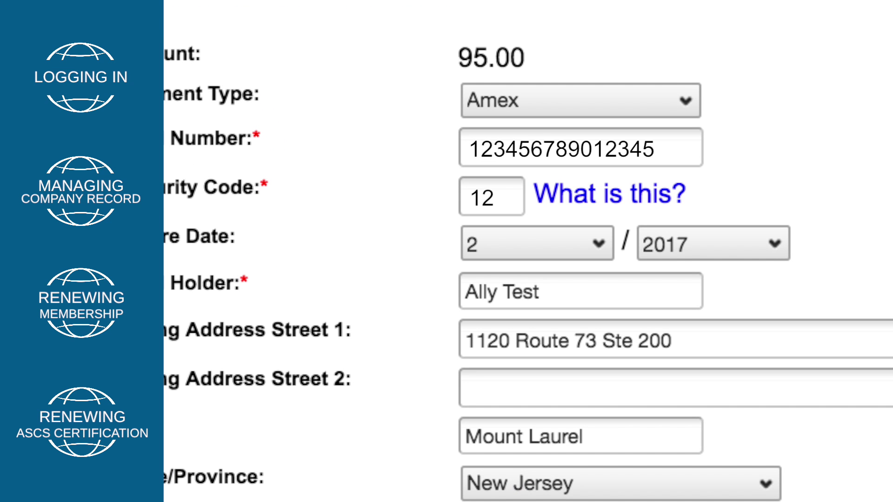
type("3")
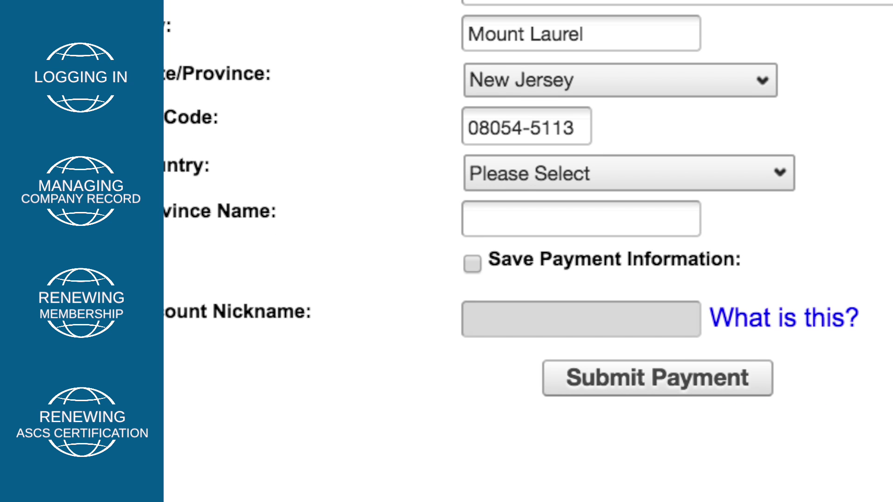